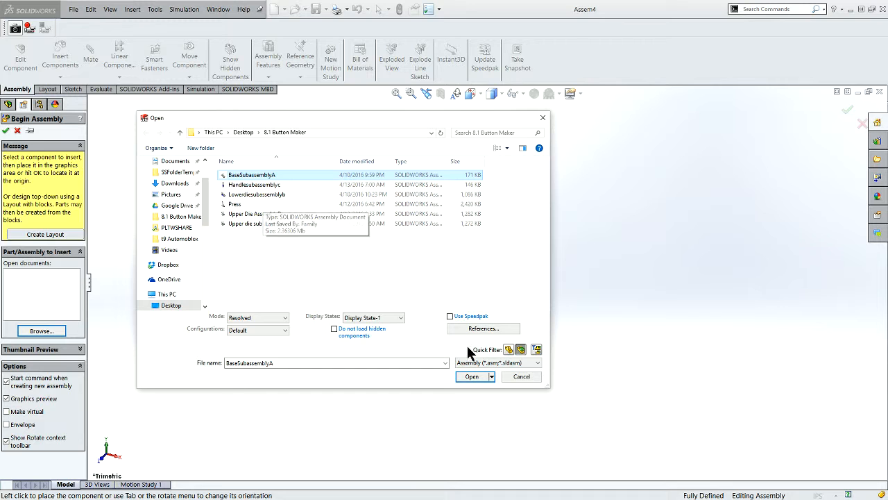
Step: Open BaseSubassemblyA and place it at the assembly origin as the first component
click(472, 376)
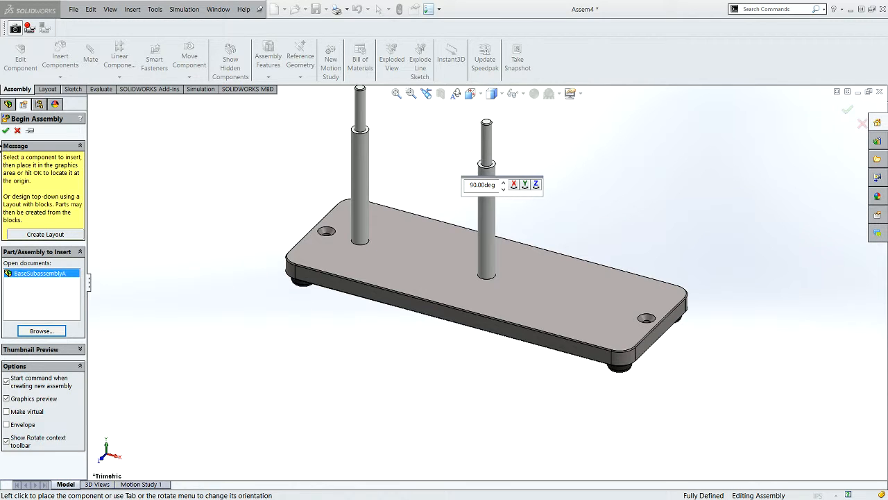
click(5, 131)
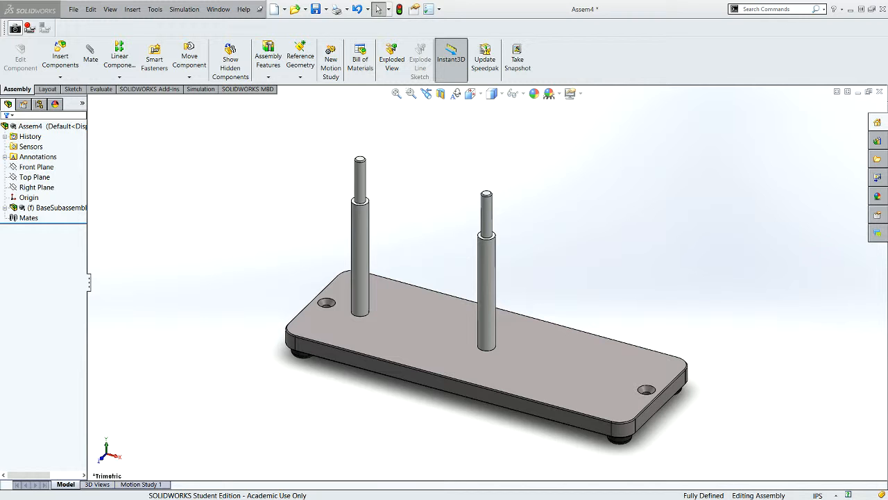
Step: Check the button press parts list in Word, then insert the 901 base bearing ring beside the base subassembly
key(alt+Tab)
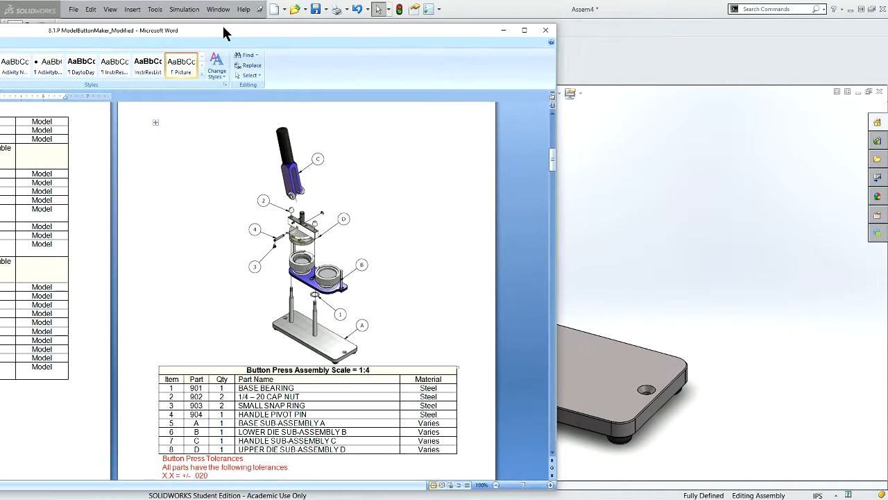
key(alt+Tab)
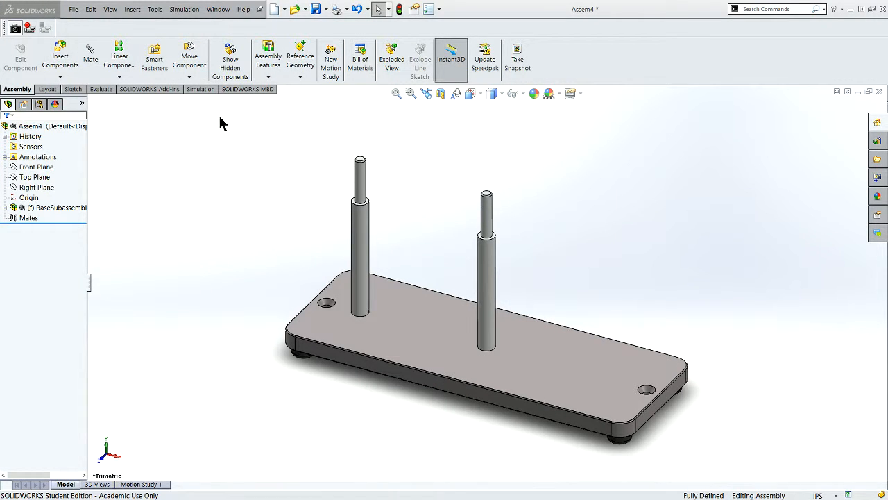
click(60, 57)
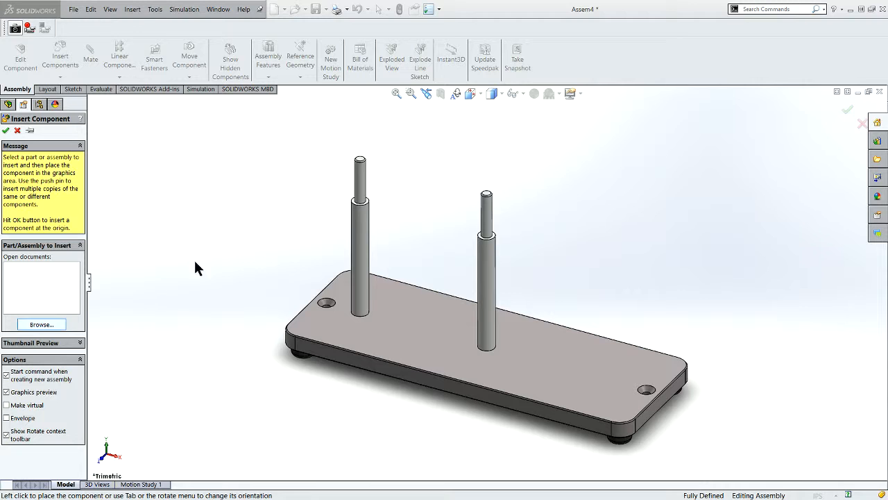
scroll(282, 256, down, 1)
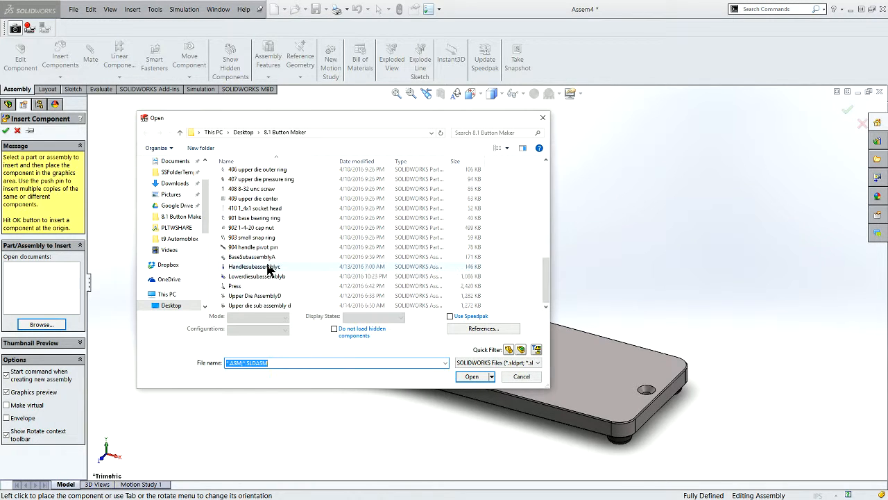
click(254, 218)
click(471, 372)
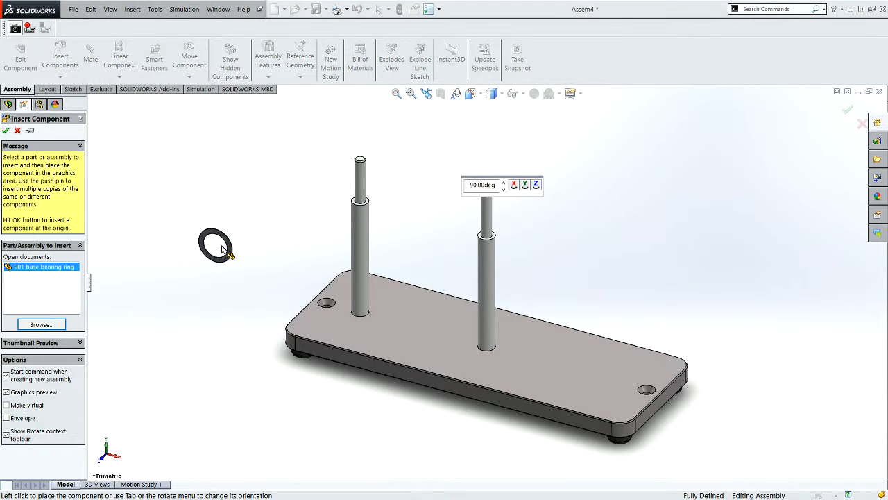
click(217, 248)
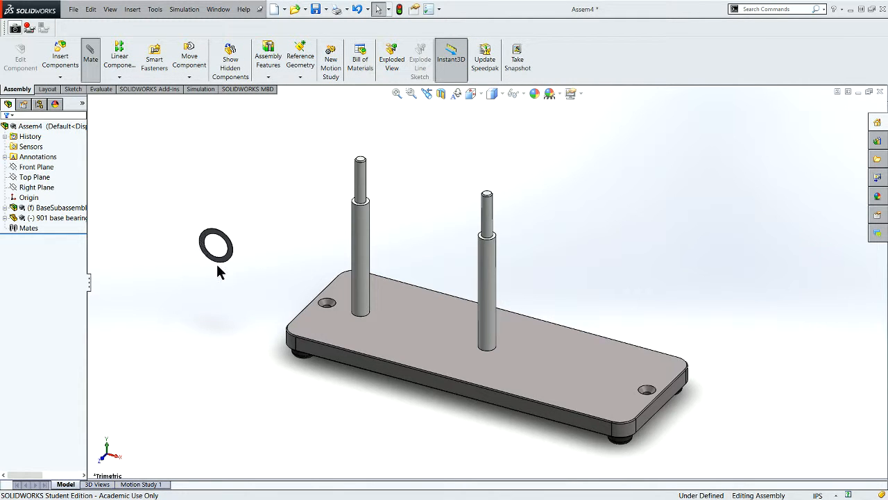
Step: Mate the bearing ring's inner face concentric with the vertical support nearer the base plate's middle, with rotation locked
scroll(269, 249, up, 10)
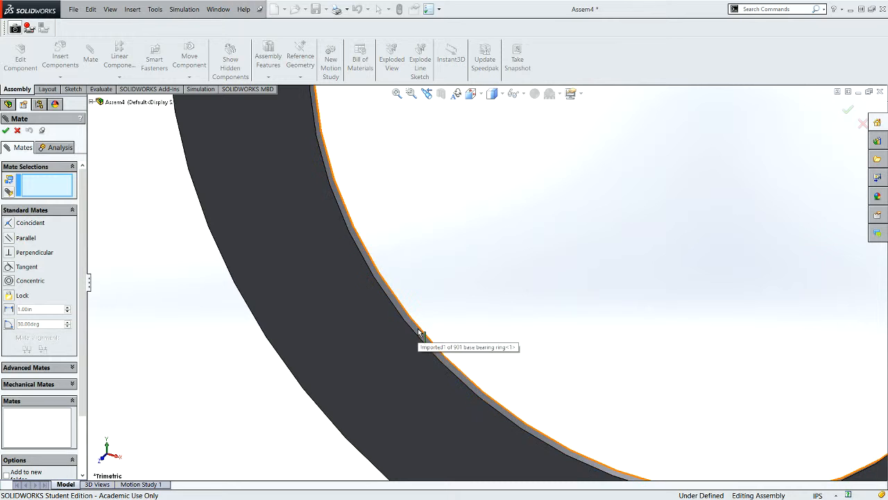
click(418, 336)
scroll(418, 336, down, 10)
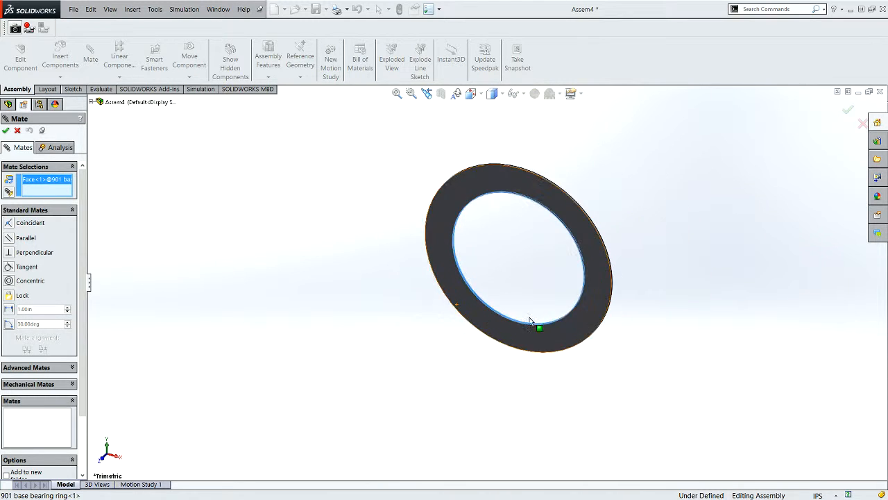
scroll(595, 313, up, 3)
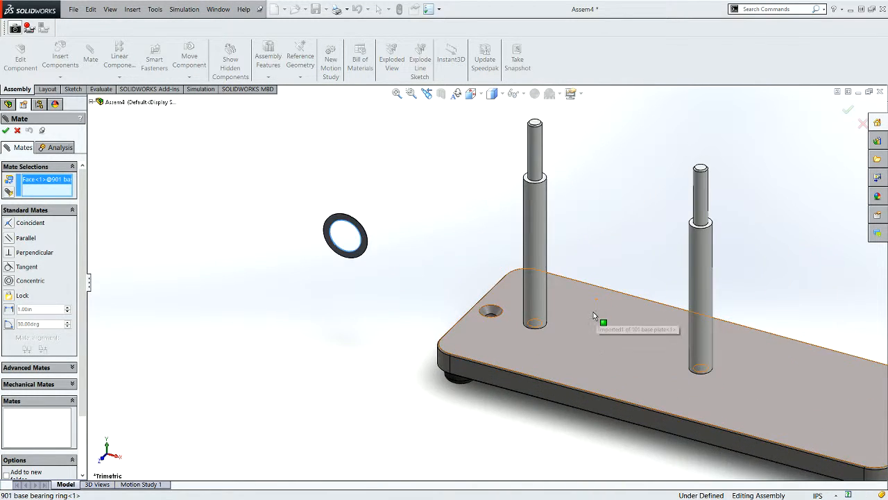
scroll(594, 312, down, 4)
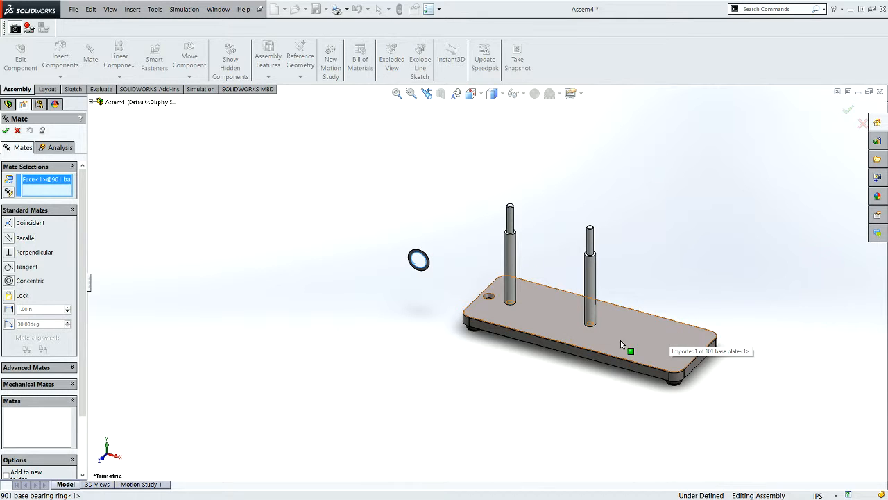
click(591, 314)
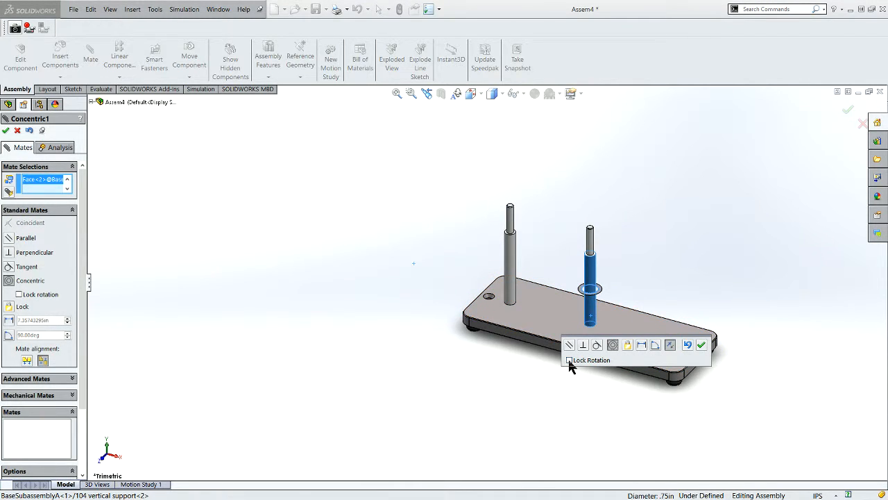
click(569, 360)
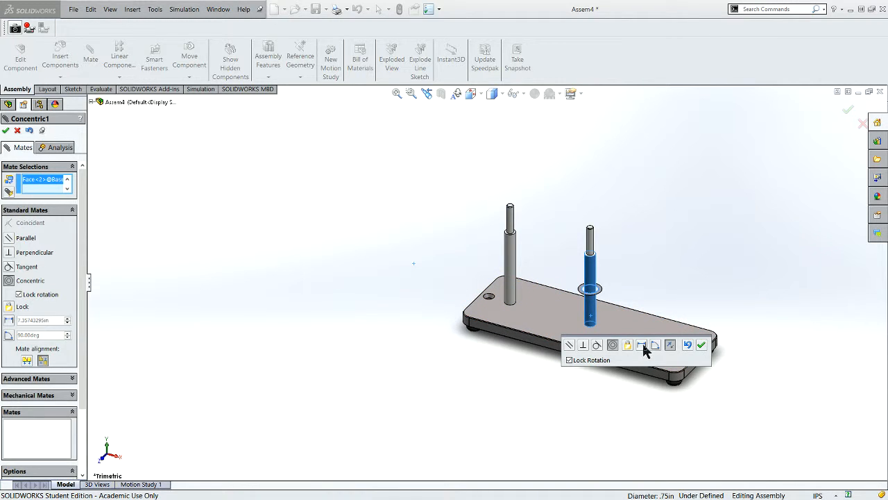
click(701, 345)
Step: Mate the bearing ring's underside coincident with the top face of the base plate
scroll(597, 307, down, 5)
middle_drag(557, 317, 599, 224)
scroll(453, 326, down, 5)
click(437, 334)
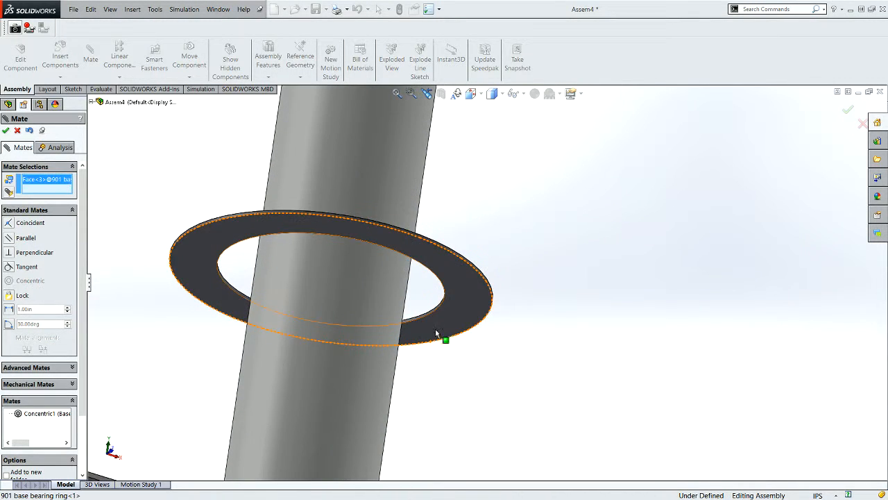
scroll(462, 343, up, 10)
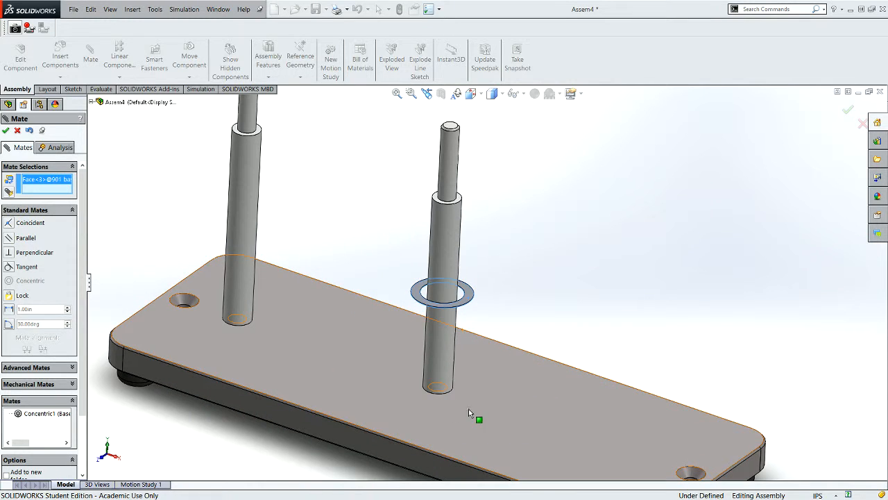
click(492, 392)
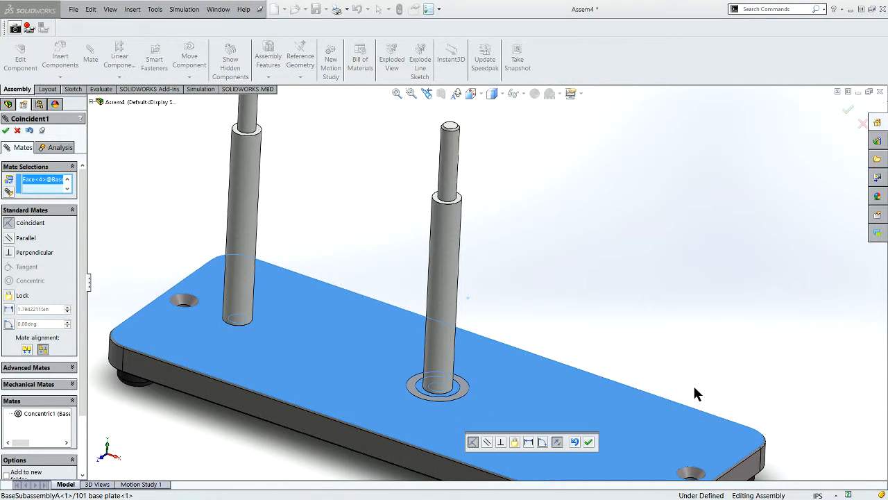
click(589, 442)
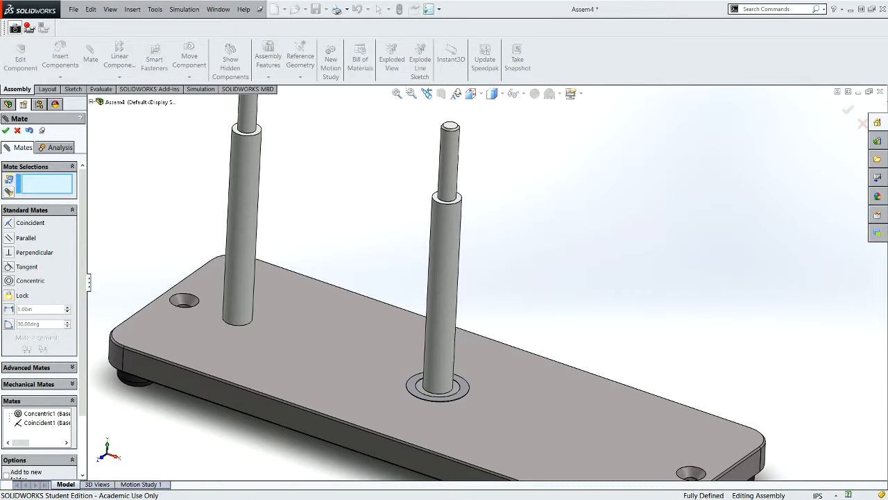
Step: Consult the exploded drawing in Word, then insert the Lowerdiesubassemblyb assembly beside the base subassembly
drag(0, 64, 429, 41)
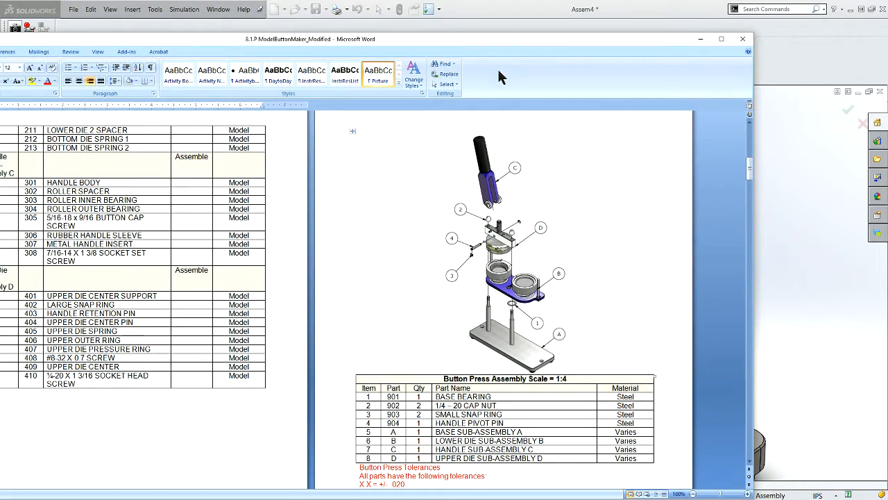
drag(489, 47, 0, 38)
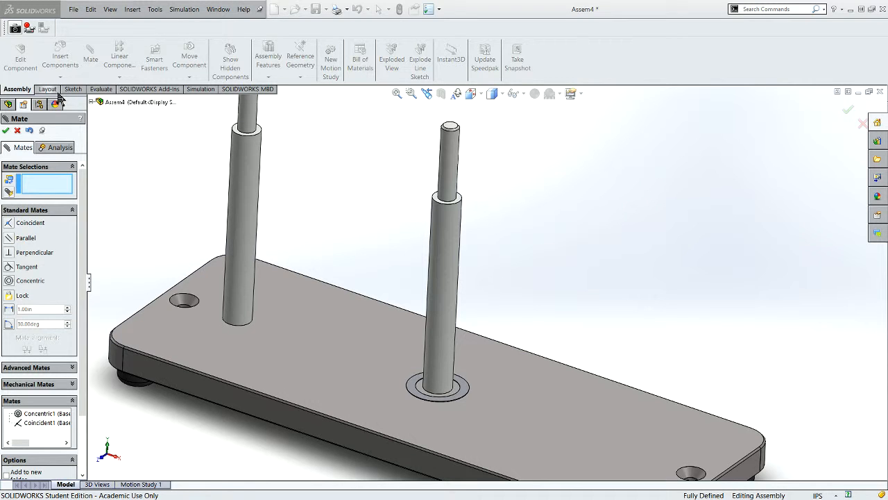
click(6, 131)
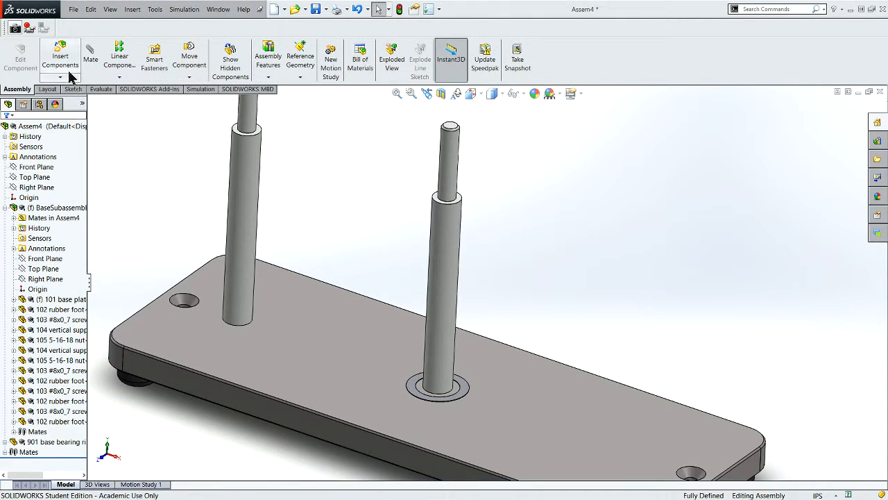
click(60, 55)
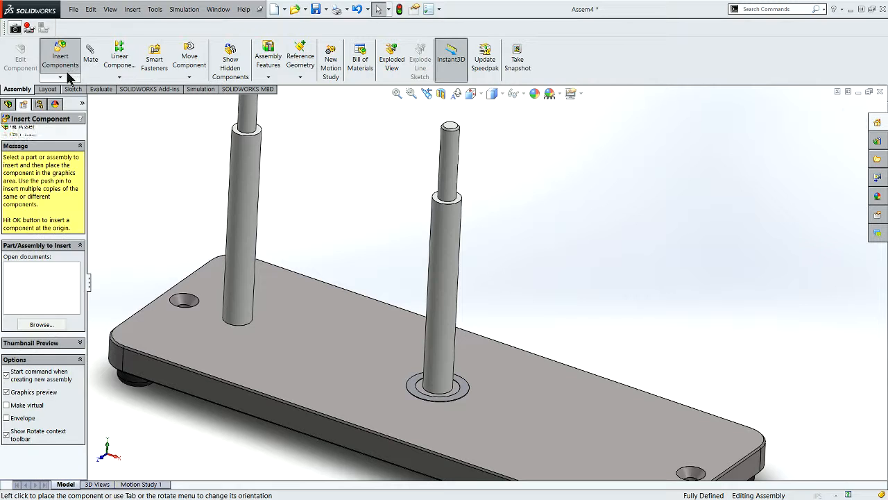
click(41, 325)
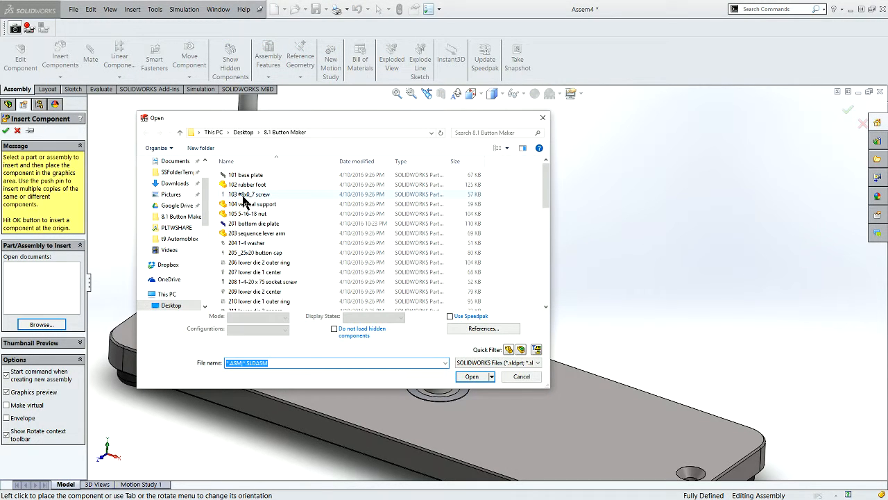
click(522, 350)
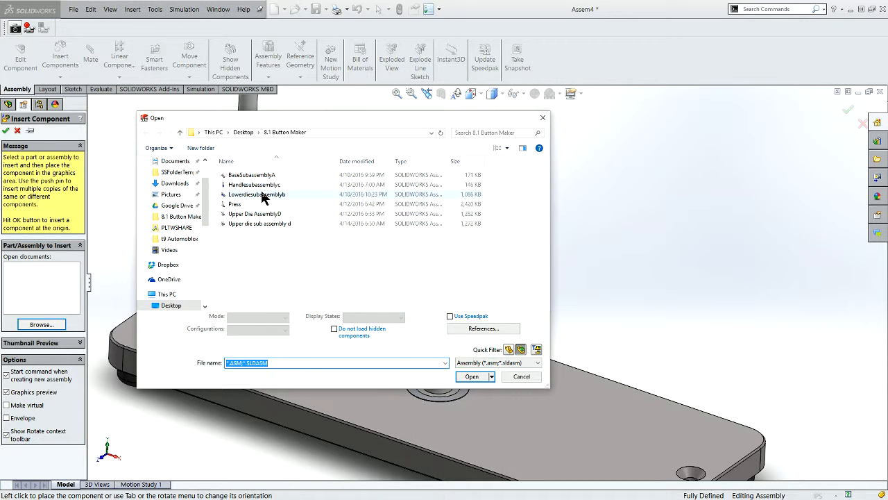
click(263, 196)
click(472, 376)
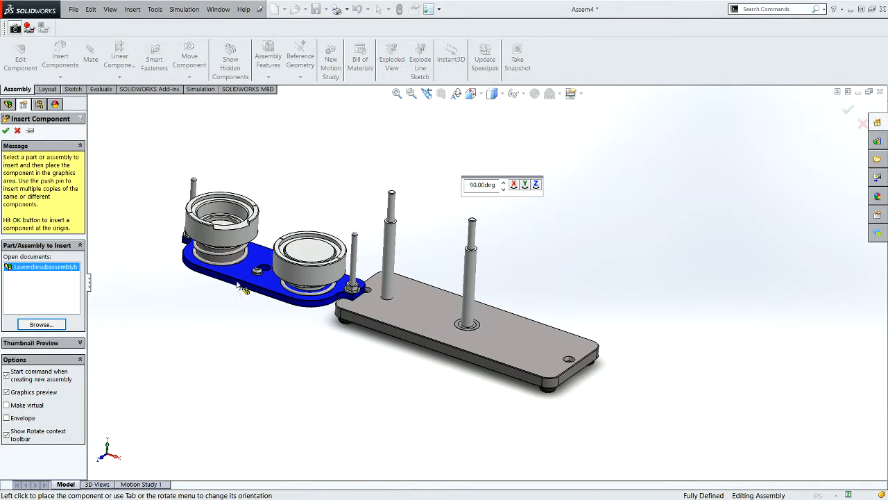
click(248, 272)
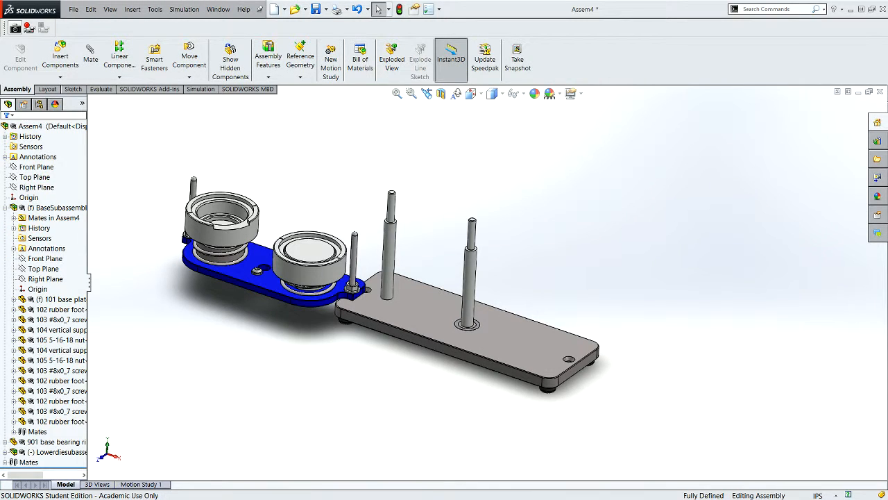
Step: Mate the bottom die plate's central hole concentric with the vertical support that carries the bearing ring
scroll(364, 253, down, 5)
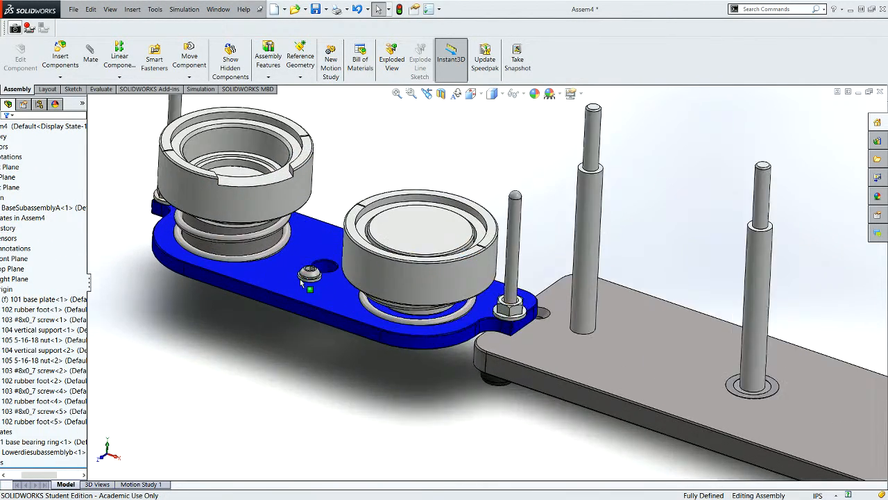
scroll(364, 253, down, 3)
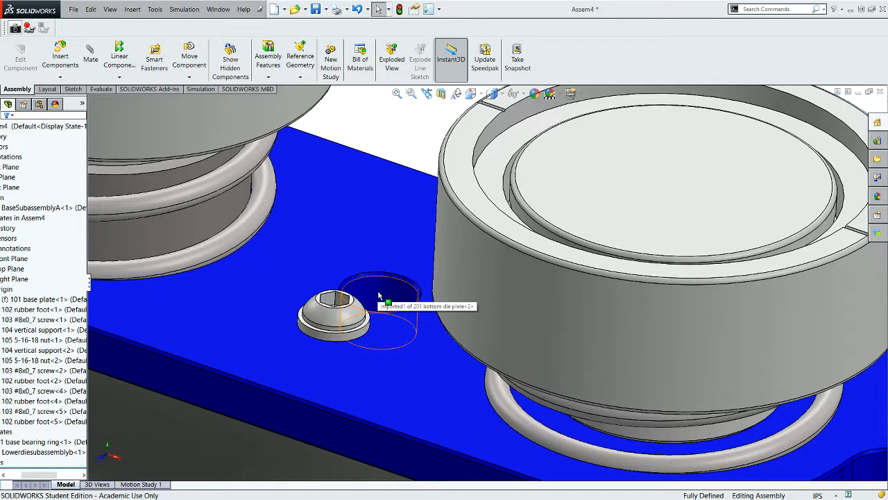
click(380, 297)
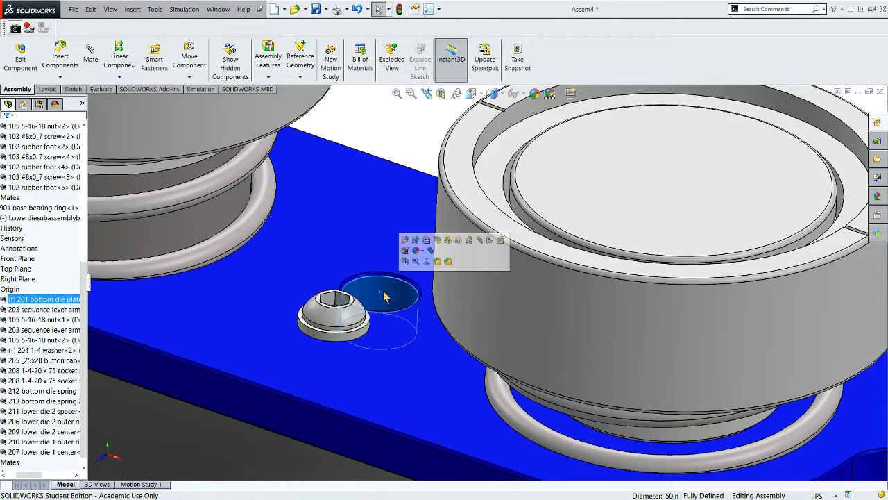
click(98, 56)
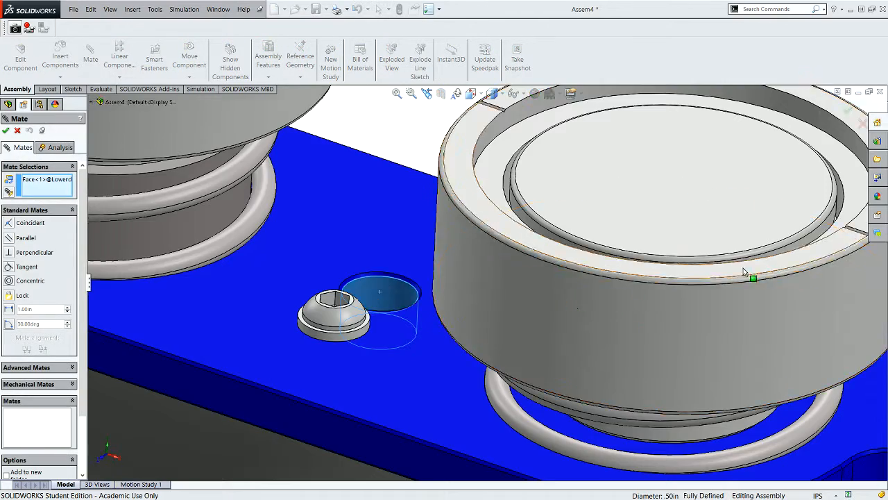
key(f)
scroll(617, 338, down, 5)
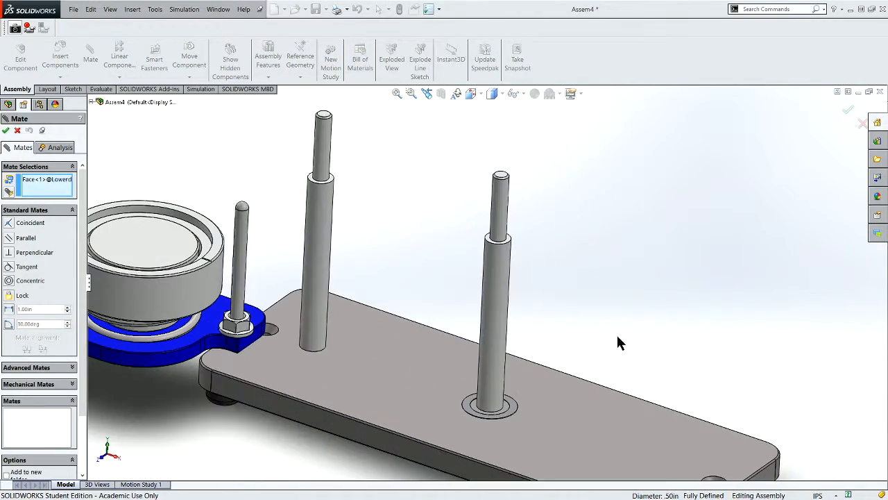
click(499, 369)
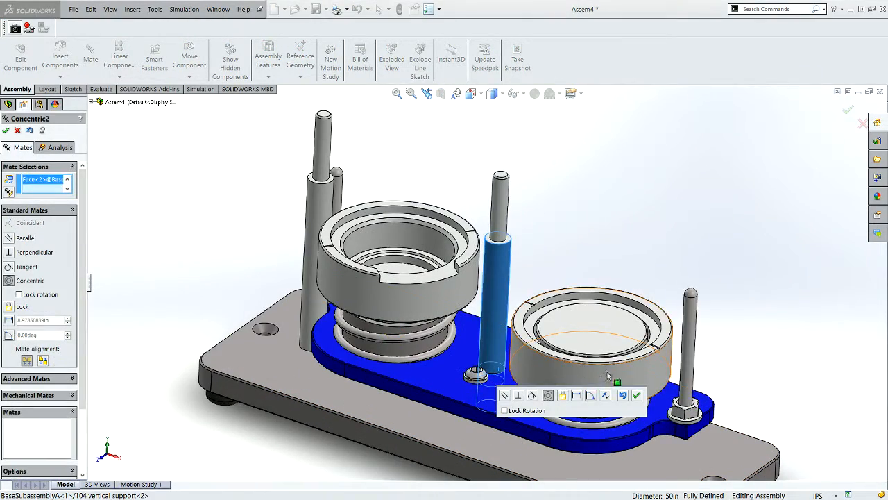
click(637, 395)
Step: Raise the lower die subassembly along the supports, then mate the bottom die plate's underside coincident with the bearing ring's top face
key(ctrl+7)
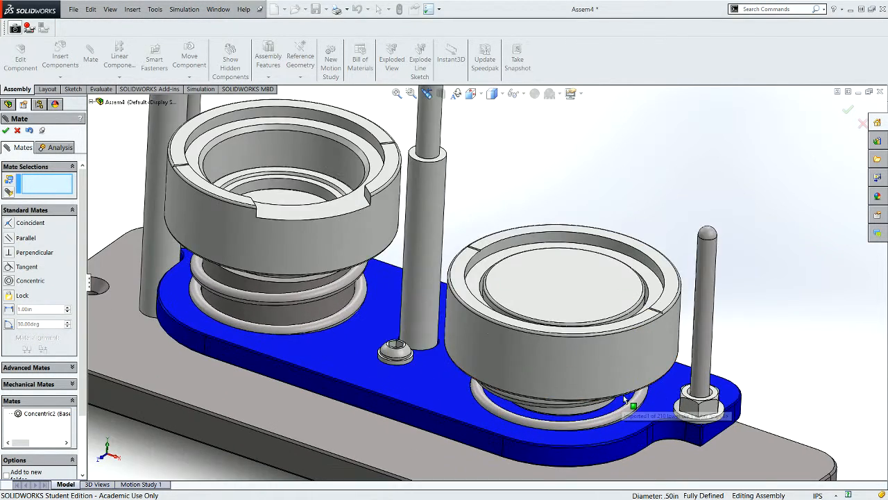
drag(555, 370, 548, 264)
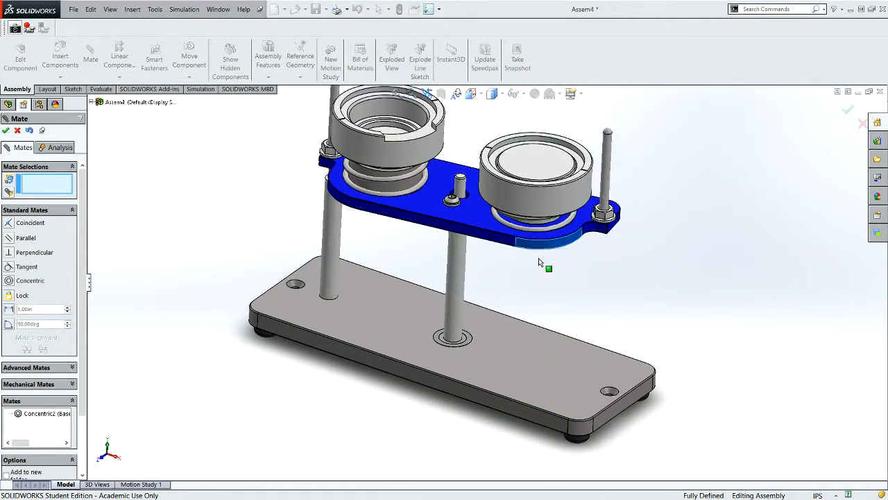
middle_drag(510, 315, 546, 168)
scroll(546, 169, down, 5)
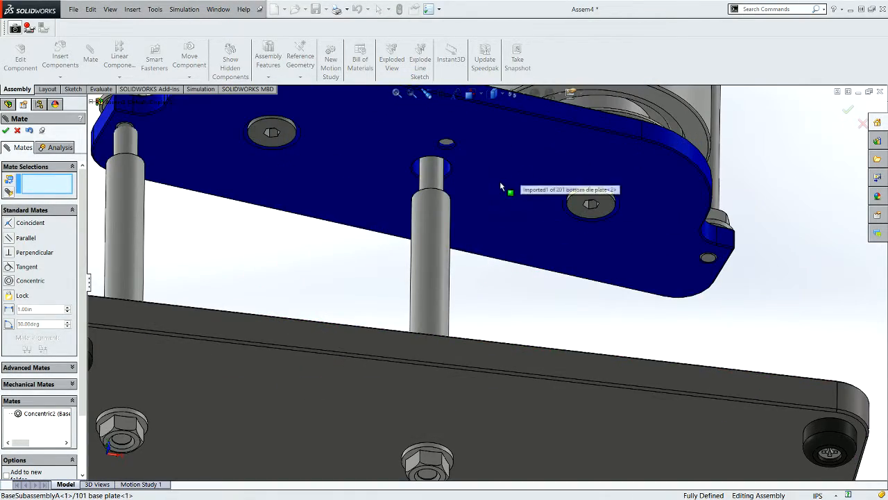
click(497, 188)
scroll(496, 242, up, 5)
middle_drag(501, 274, 470, 377)
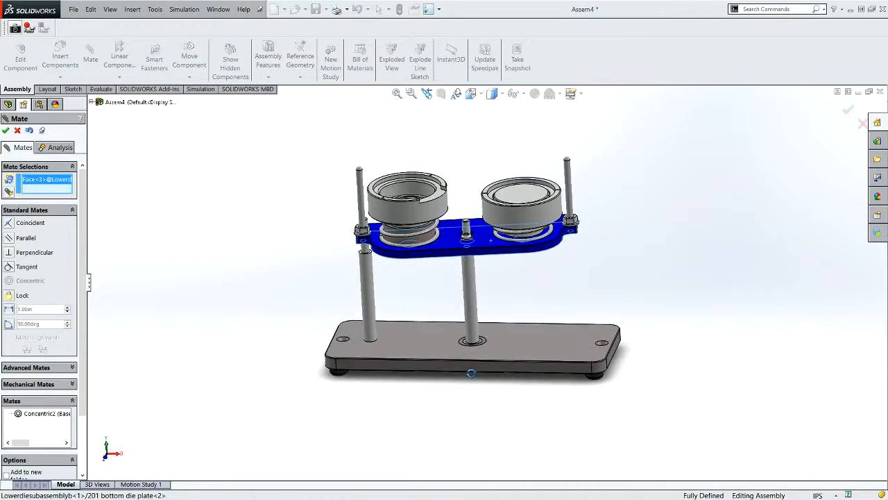
scroll(478, 339, down, 5)
scroll(479, 347, down, 3)
click(513, 308)
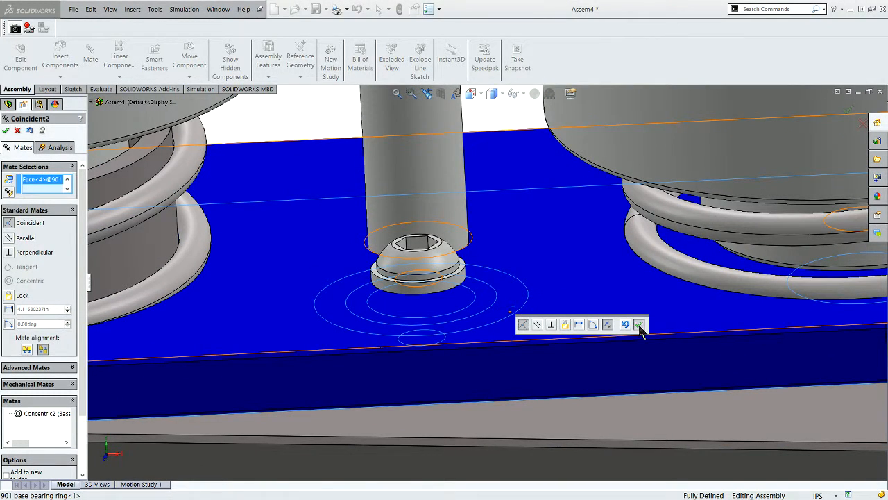
click(639, 326)
Step: Swing the lower die subassembly around its vertical support until the die plate's long straight side lies along the base plate's long side
middle_drag(648, 377, 607, 331)
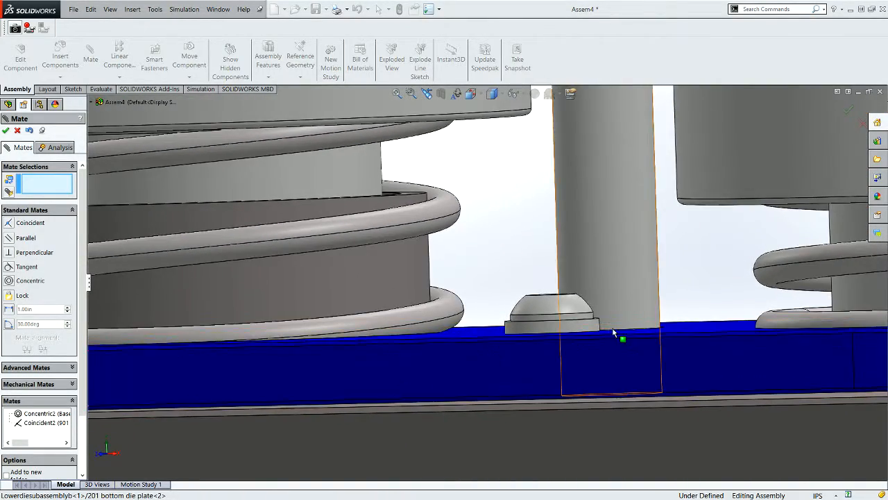
scroll(614, 332, up, 6)
middle_drag(662, 301, 598, 329)
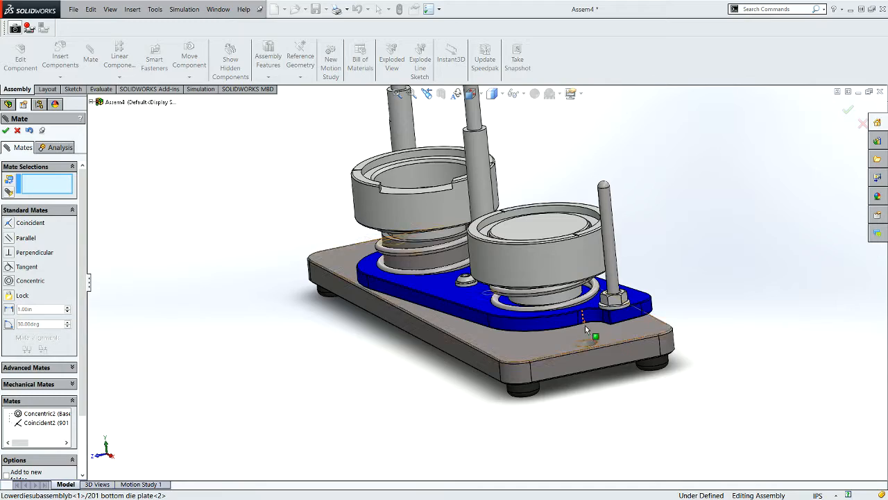
drag(575, 333, 403, 211)
scroll(390, 296, down, 3)
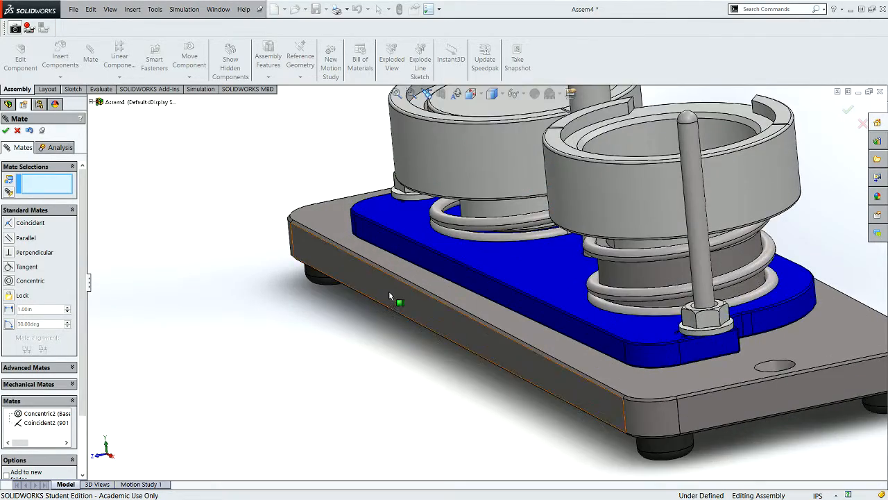
Step: Add a limit angle mate between the long side faces of the bottom die plate and base plate, with maximum 180° and minimum 0°
scroll(390, 297, down, 5)
click(453, 265)
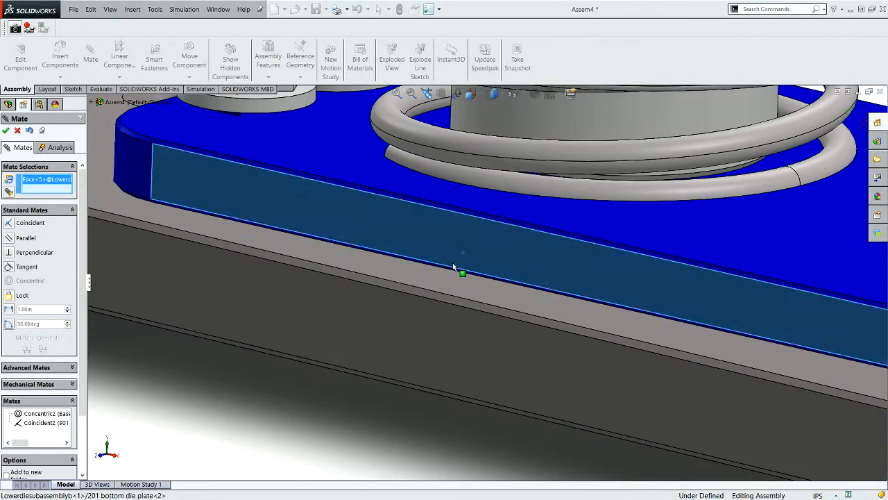
scroll(420, 335, up, 3)
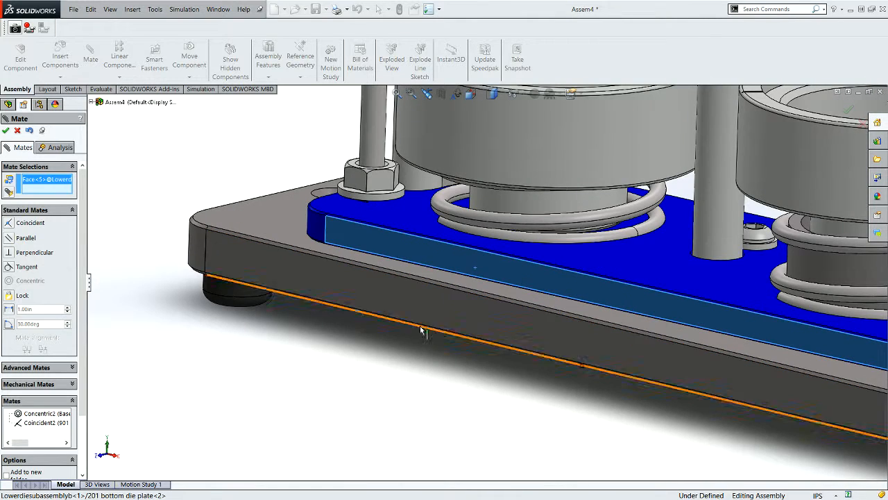
click(323, 288)
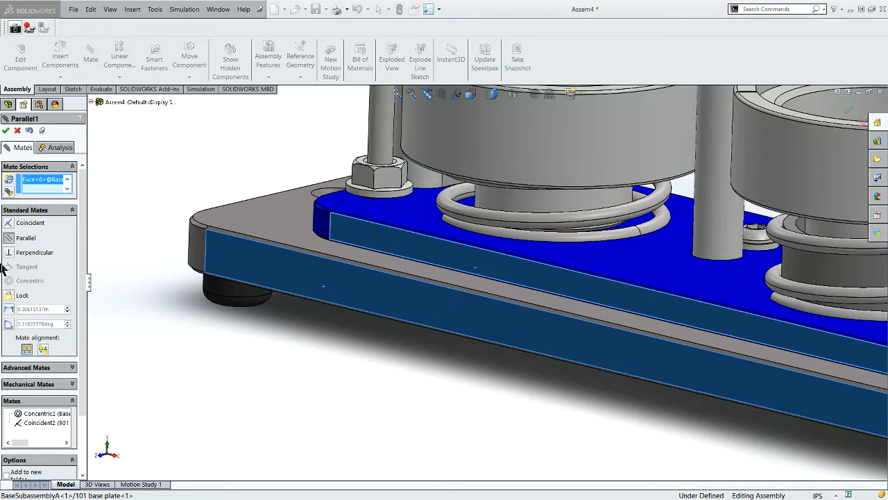
click(9, 324)
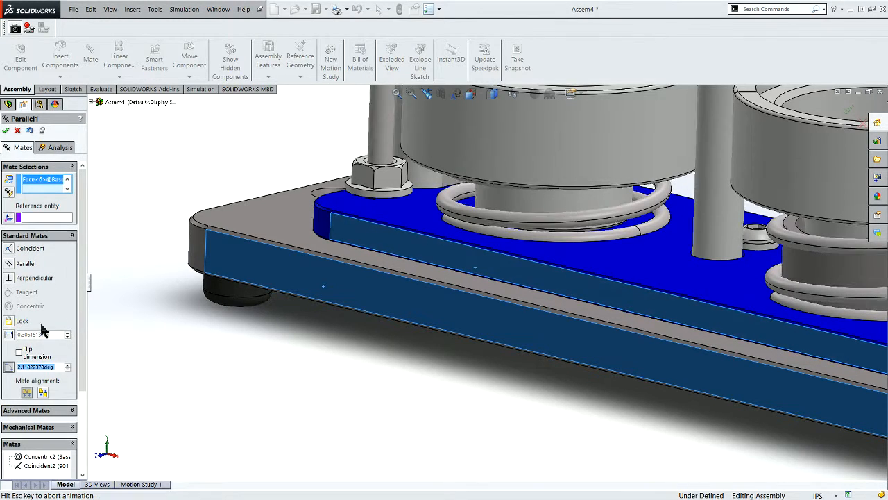
click(73, 413)
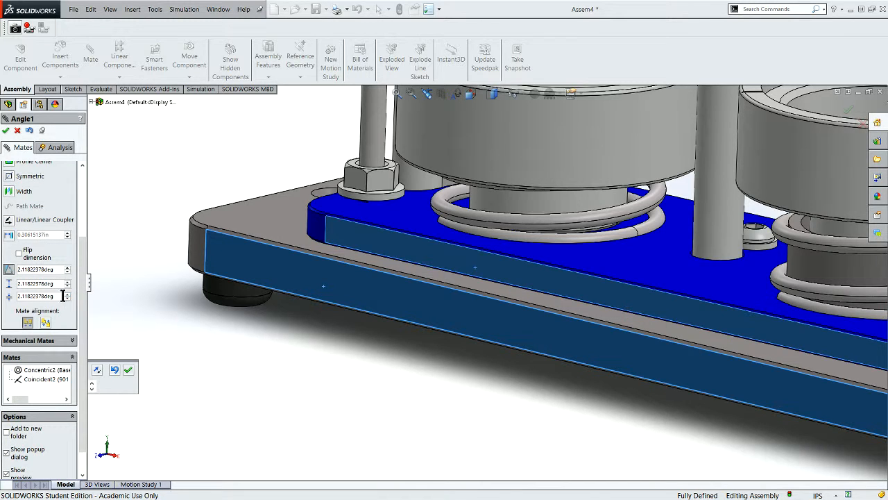
text(0)
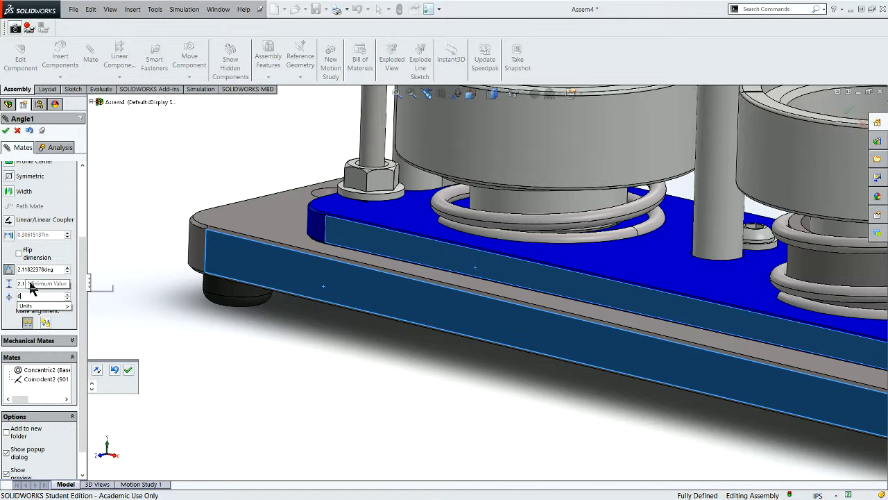
key(Return)
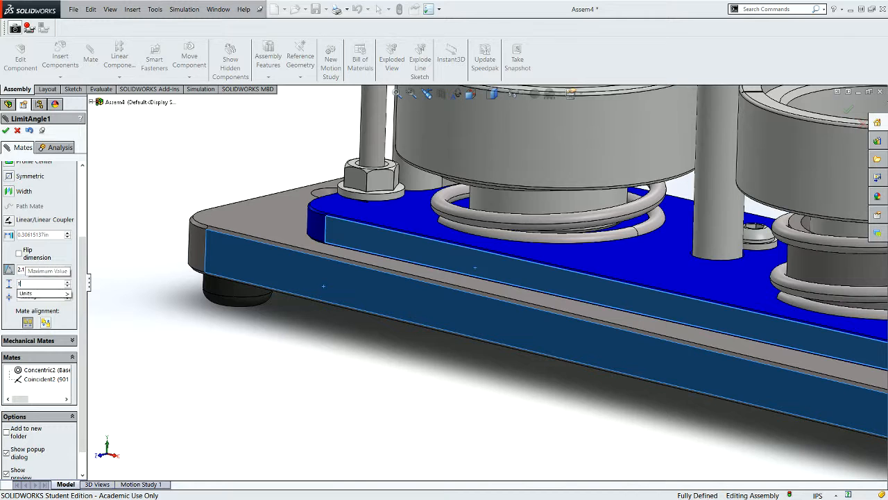
click(139, 304)
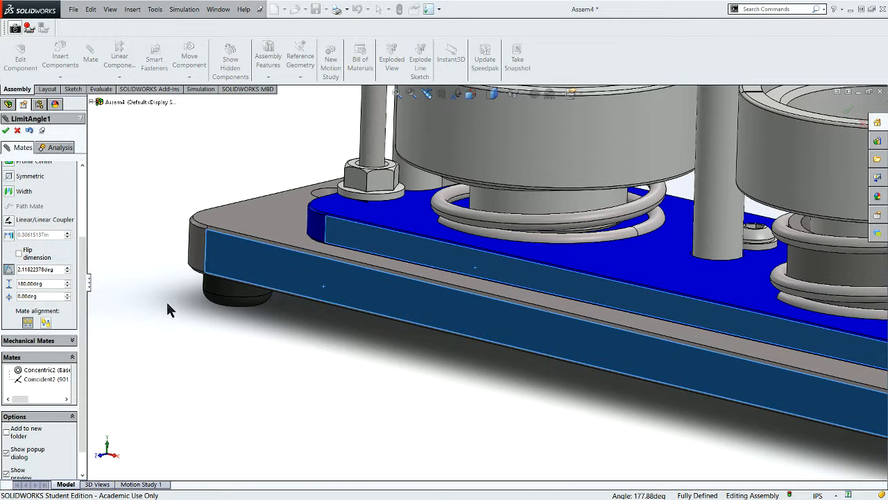
scroll(284, 301, up, 4)
middle_drag(388, 297, 397, 305)
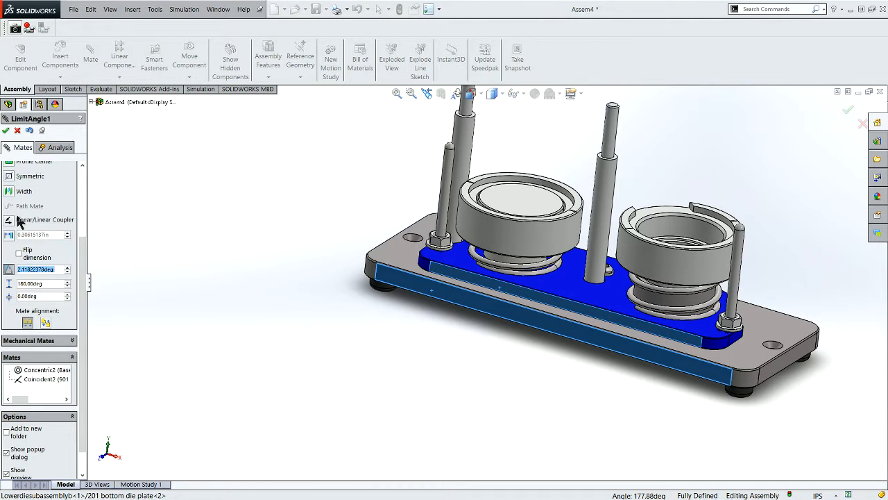
click(6, 132)
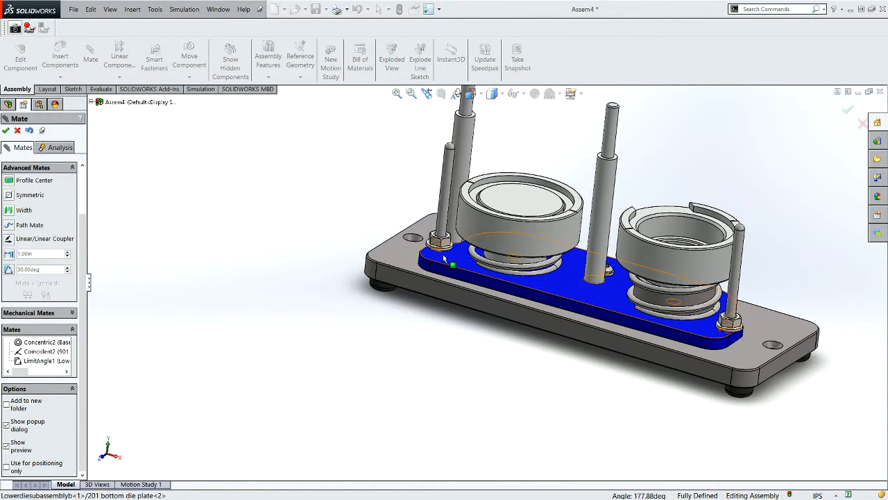
Step: Swing the lower die subassembly back around its vertical support to test the range allowed by the limit angle mate
drag(452, 267, 709, 279)
scroll(709, 279, up, 3)
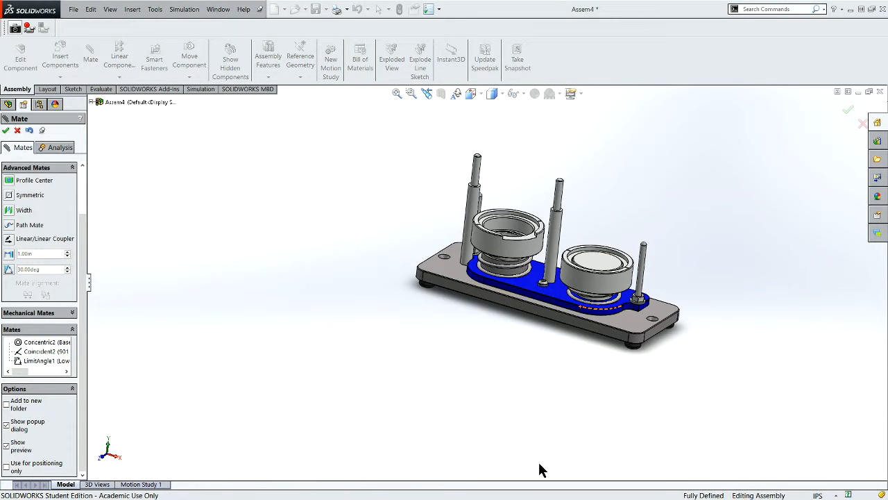
scroll(526, 345, up, 2)
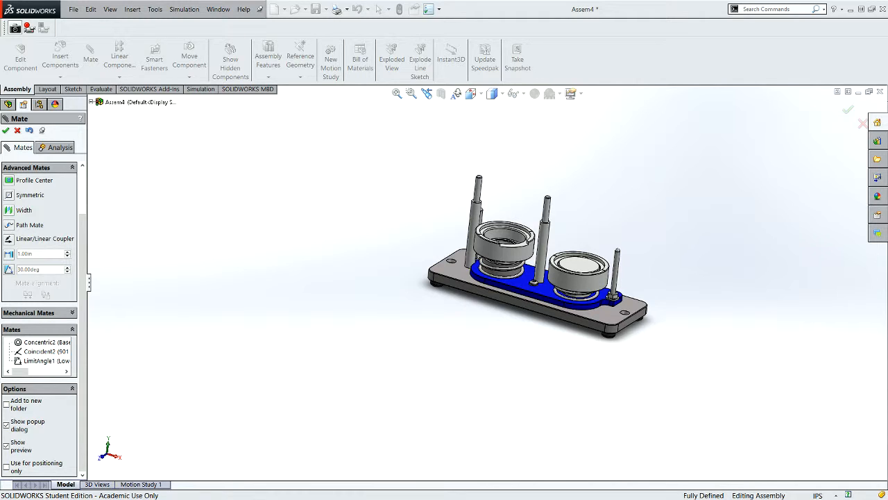
Step: Switch to the Word document and examine the button press exploded drawing and its parts list
key(alt+Tab)
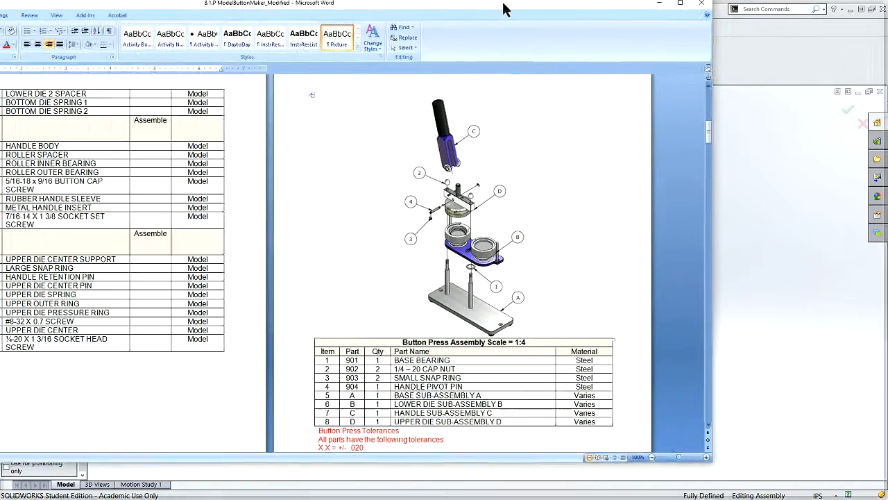
scroll(639, 222, down, 3)
scroll(629, 295, up, 3)
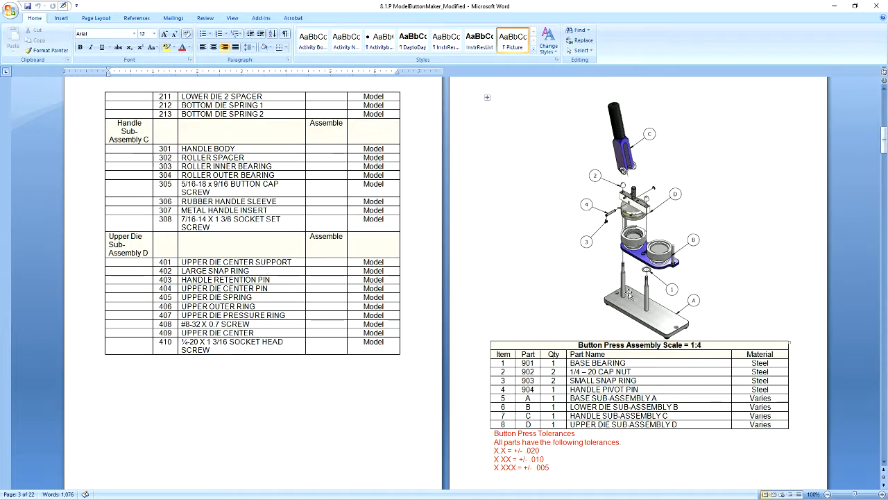
drag(547, 14, 477, 17)
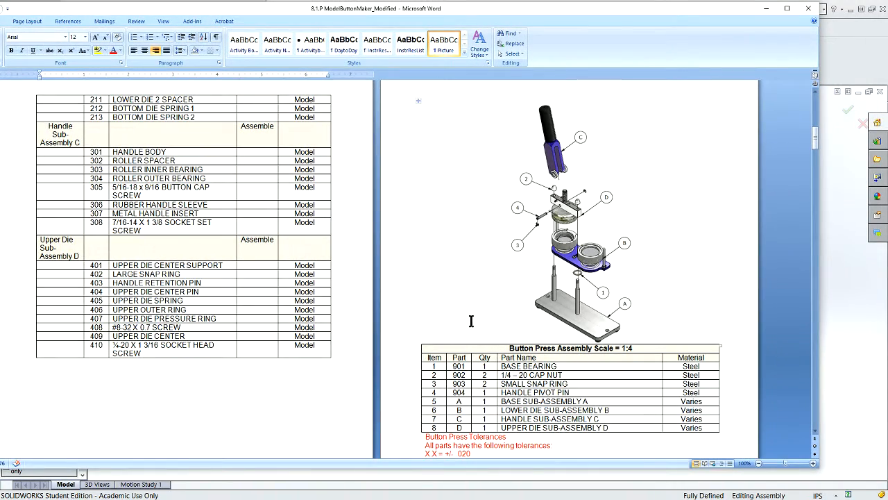
ctrl+scroll(583, 281, up, 4)
scroll(596, 271, down, 1)
scroll(595, 272, down, 15)
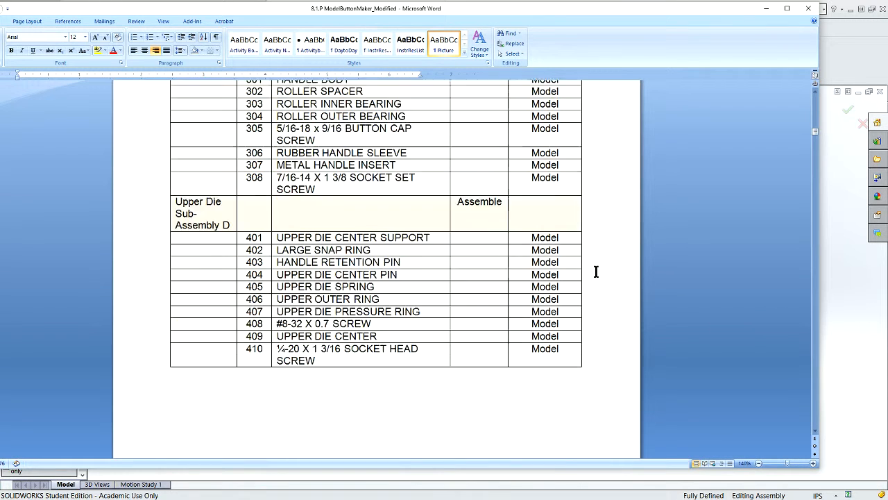
scroll(359, 315, down, 1)
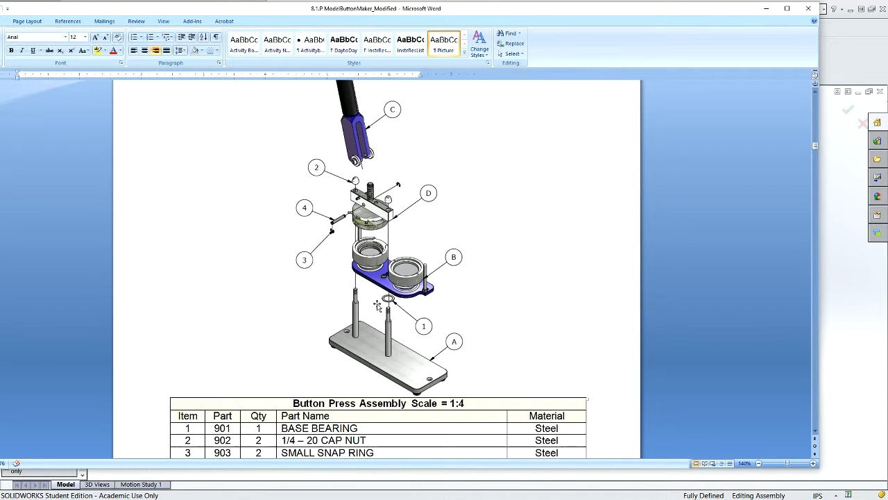
scroll(383, 227, down, 1)
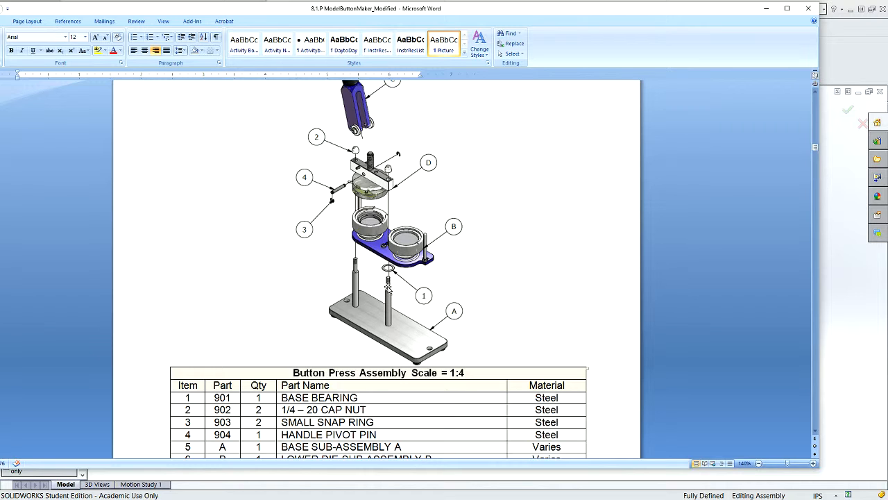
scroll(387, 201, down, 1)
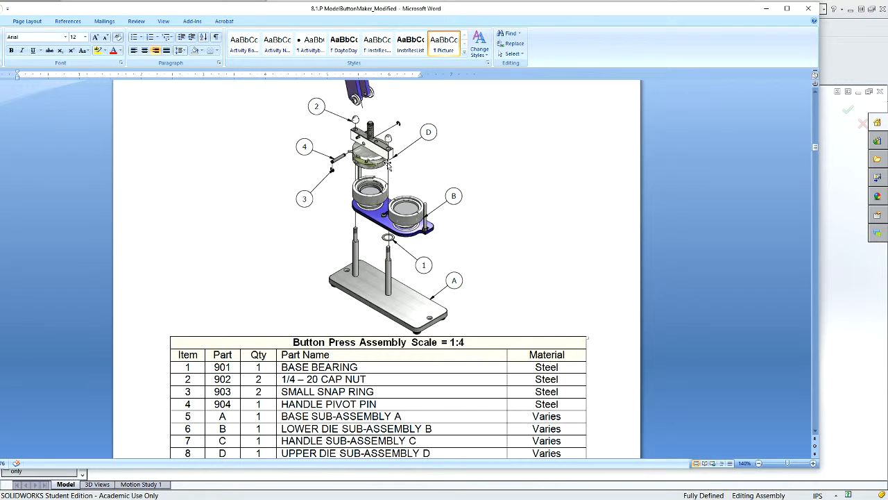
Step: Examine how the upper die, handle, cap nuts, pivot pin and snap rings fit together in the enlarged exploded drawing, then return to SolidWorks
ctrl+scroll(391, 168, up, 1)
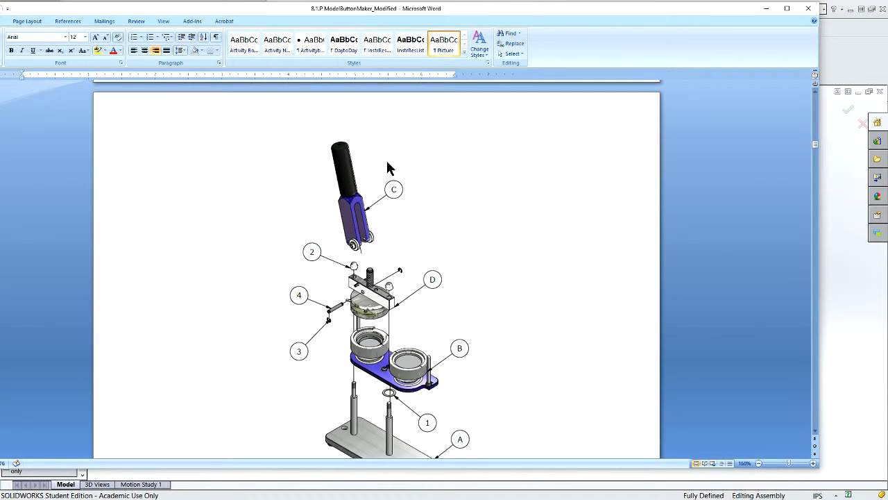
ctrl+scroll(387, 166, up, 7)
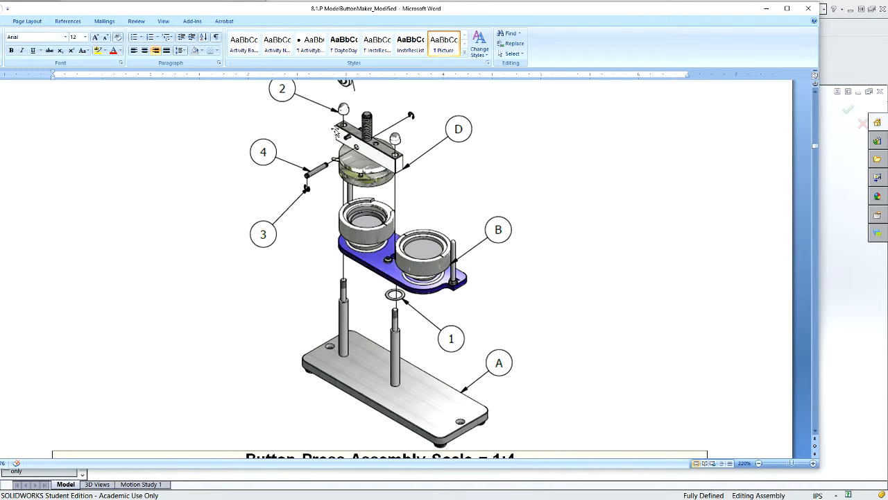
scroll(378, 168, down, 3)
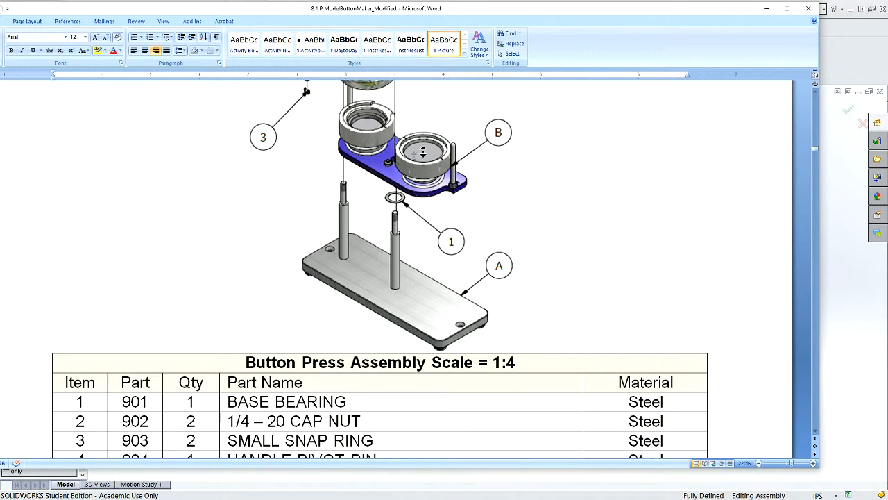
scroll(421, 143, up, 4)
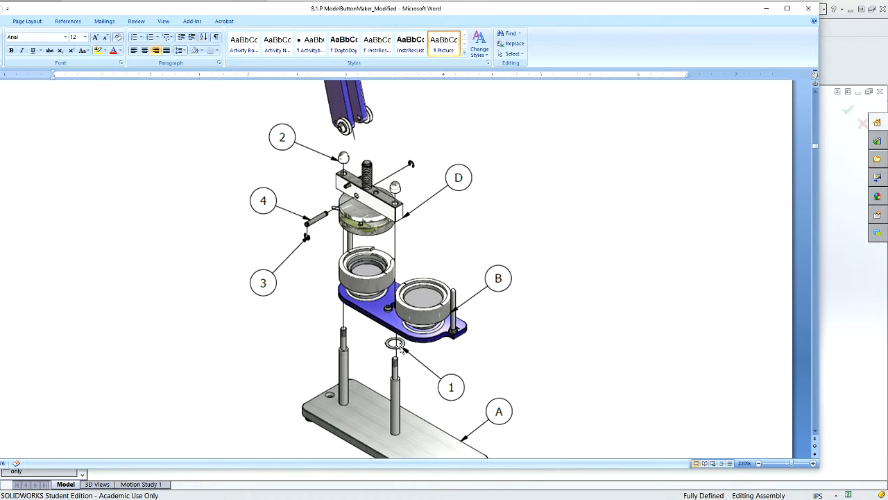
scroll(396, 379, up, 3)
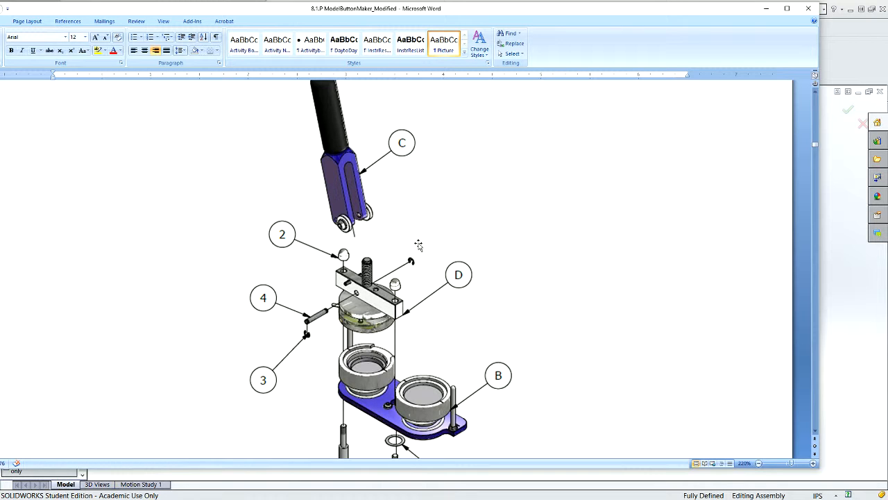
scroll(356, 201, down, 3)
scroll(368, 187, up, 3)
ctrl+scroll(364, 238, up, 5)
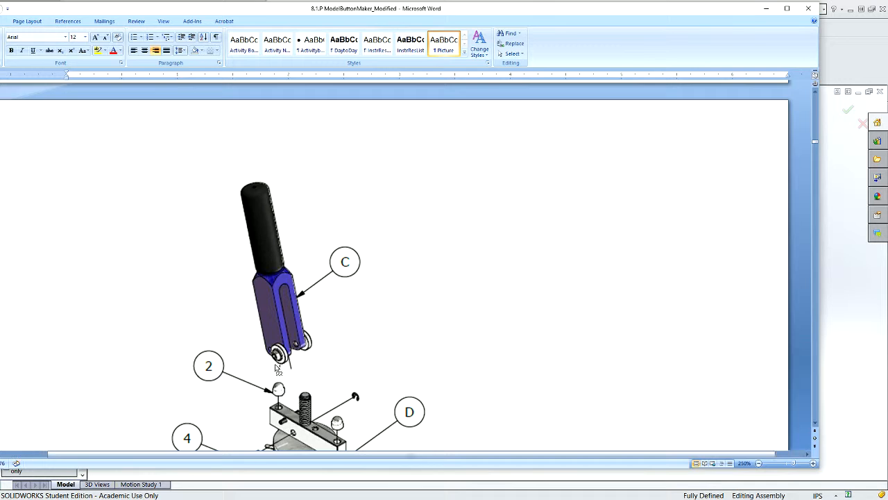
scroll(309, 367, down, 4)
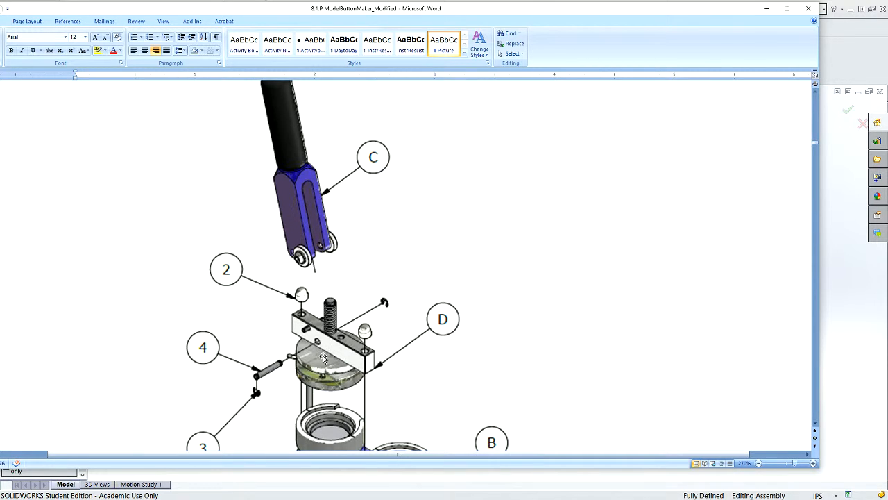
scroll(324, 357, up, 4)
scroll(325, 356, down, 6)
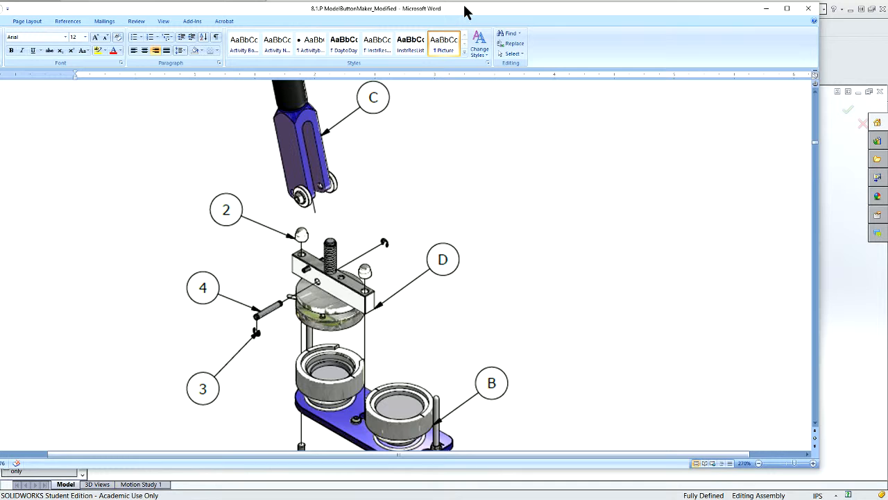
drag(464, 11, 0, 111)
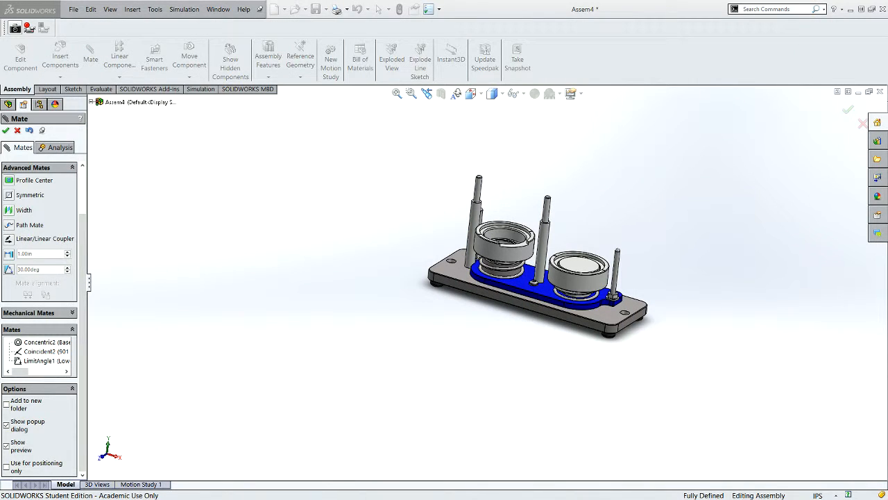